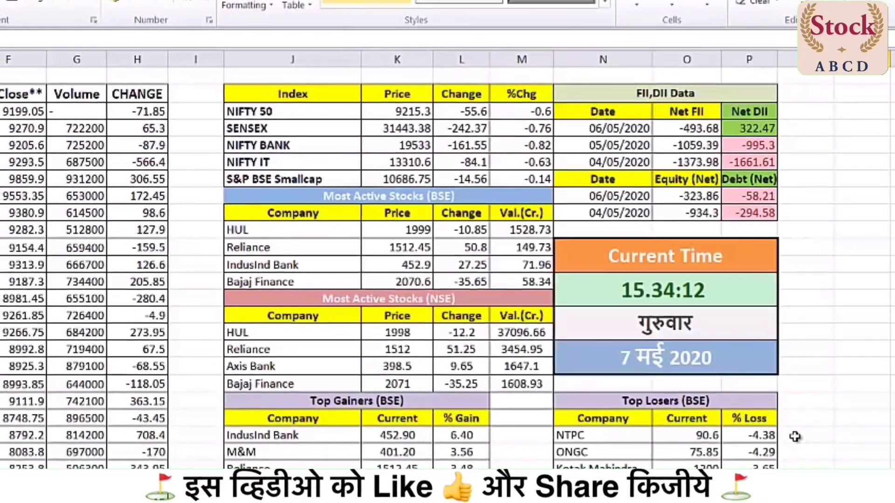
# Select the index table from its header row through the S&P BSE Smallcap row, covering Index, Price, Change and %Chg.
pyautogui.hotkey('ctrl', 'Left')
pyautogui.hotkey('ctrl', 'Left')
pyautogui.hotkey('shift', 'Right')
pyautogui.hotkey('shift', 'Down')
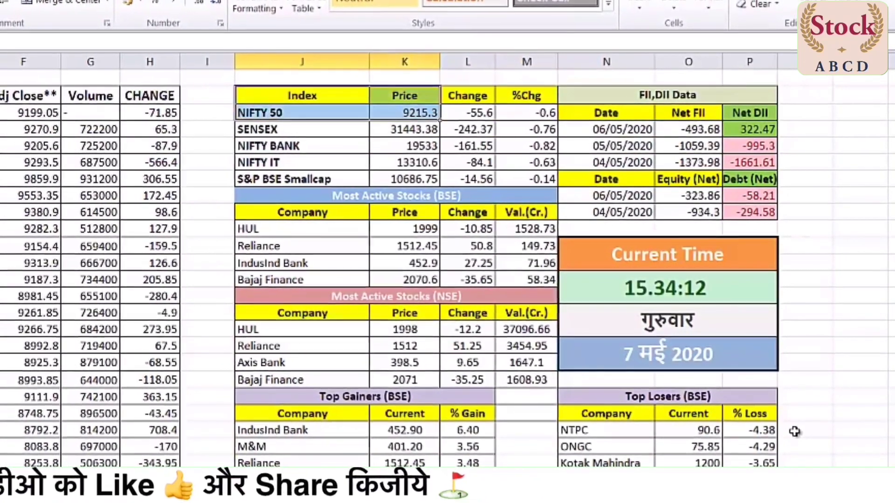
pyautogui.hotkey('shift', 'Right')
pyautogui.hotkey('shift', 'Right')
pyautogui.hotkey('shift', 'Down')
pyautogui.hotkey('shift', 'Down')
pyautogui.hotkey('shift', 'Down')
pyautogui.hotkey('shift', 'Down')
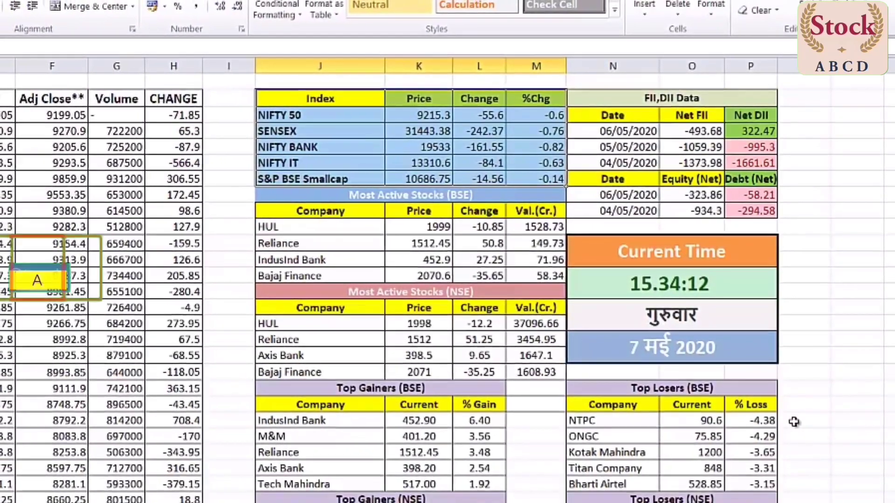
# Select the FII,DII Data table down to its last Debt (Net) row, and clear the selection on an empty cell.
pyautogui.press('Right')
pyautogui.press('Right')
pyautogui.press('Right')
pyautogui.press('Right')
pyautogui.hotkey('shift', 'Down')
pyautogui.hotkey('shift', 'Down')
pyautogui.hotkey('shift', 'Down')
pyautogui.hotkey('shift', 'Down')
pyautogui.hotkey('shift', 'Down')
pyautogui.hotkey('shift', 'Down')
pyautogui.hotkey('shift', 'Down')
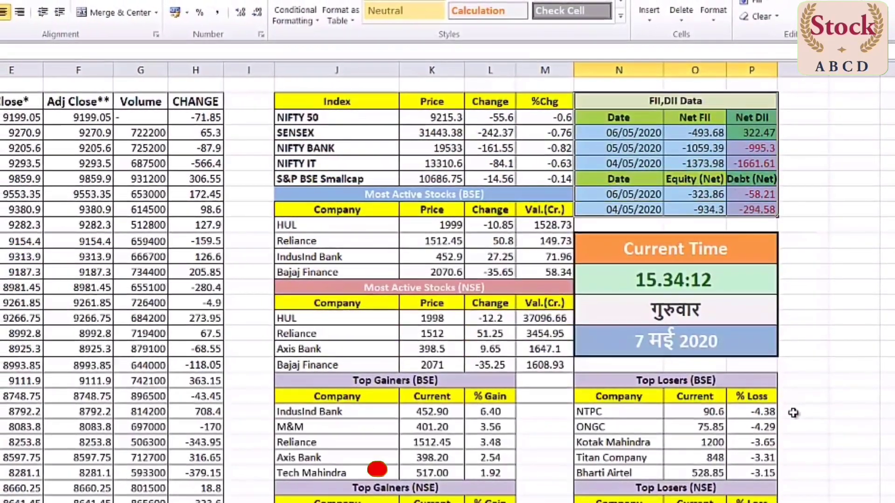
pyautogui.click(854, 302)
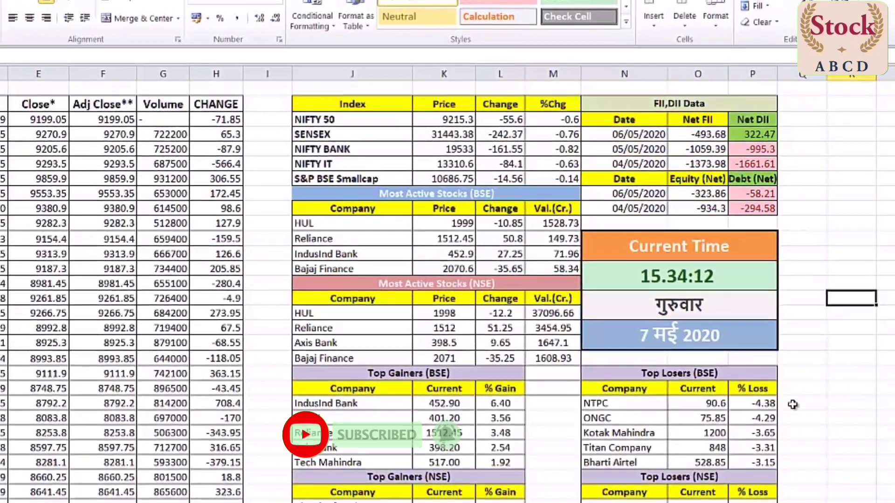
# Check the system clock and calendar, and refresh all of the workbook's external data.
pyautogui.press('super+alt+d')
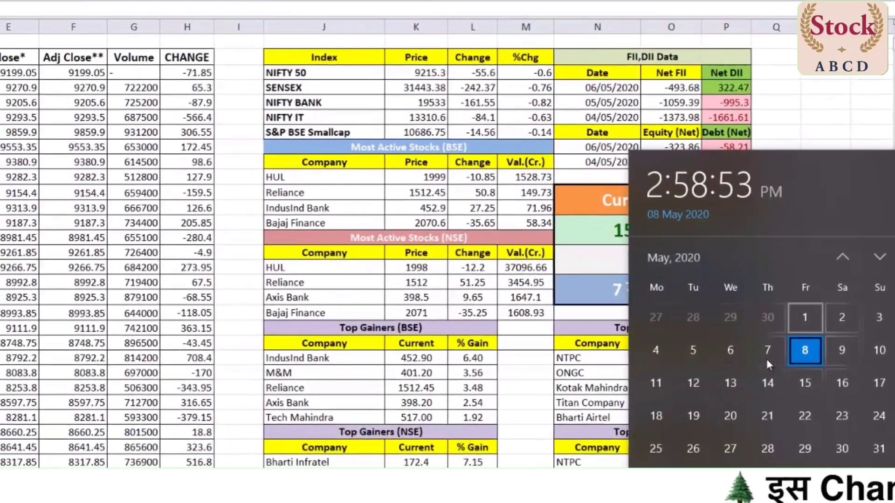
pyautogui.press('Escape')
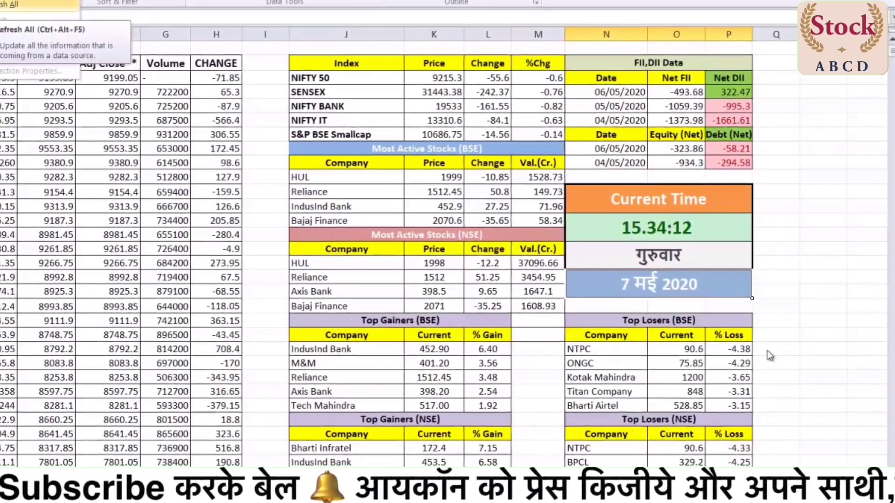
pyautogui.press('Return')
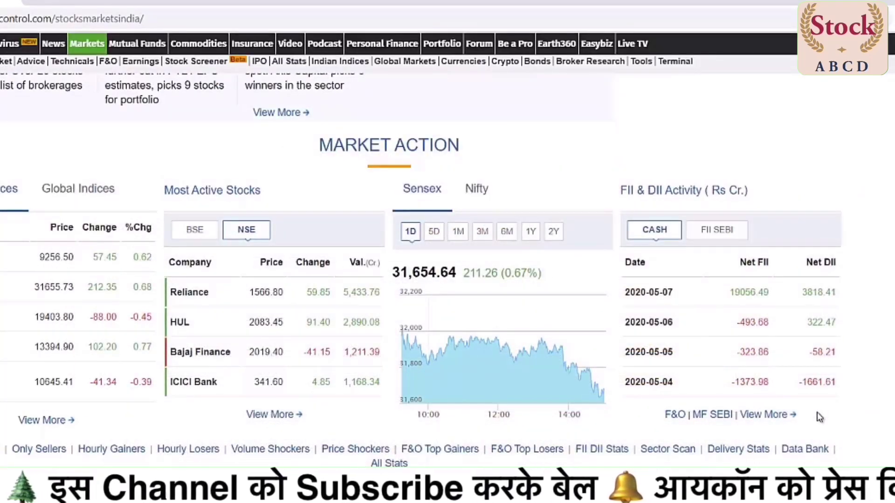
# Examine the Market Action and Stock Action sections of the Moneycontrol markets page for comparison with the workbook.
pyautogui.scroll(2, 819, 417)
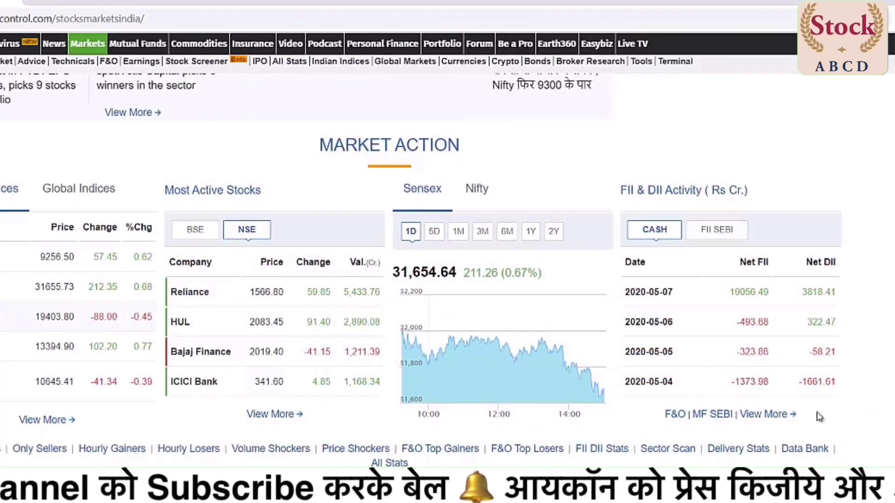
pyautogui.scroll(1, 820, 415)
pyautogui.scroll(-3, 819, 413)
pyautogui.scroll(-4, 819, 415)
pyautogui.scroll(3, 819, 415)
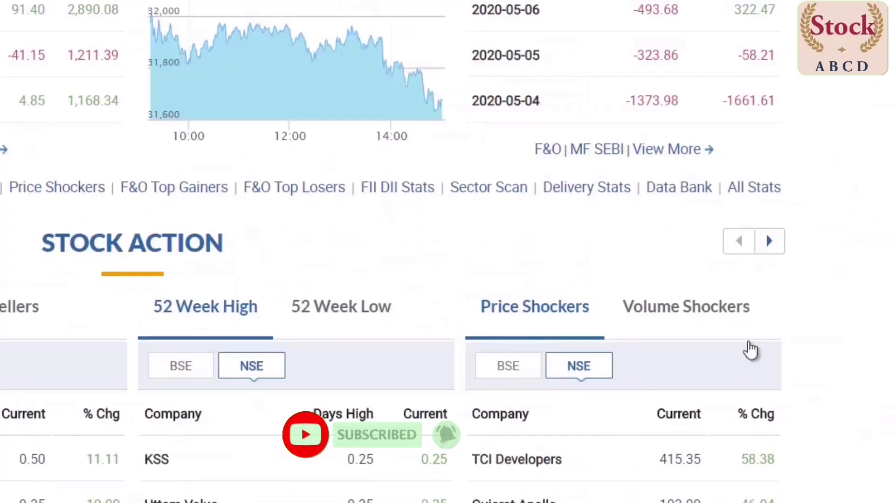
pyautogui.scroll(2, 748, 347)
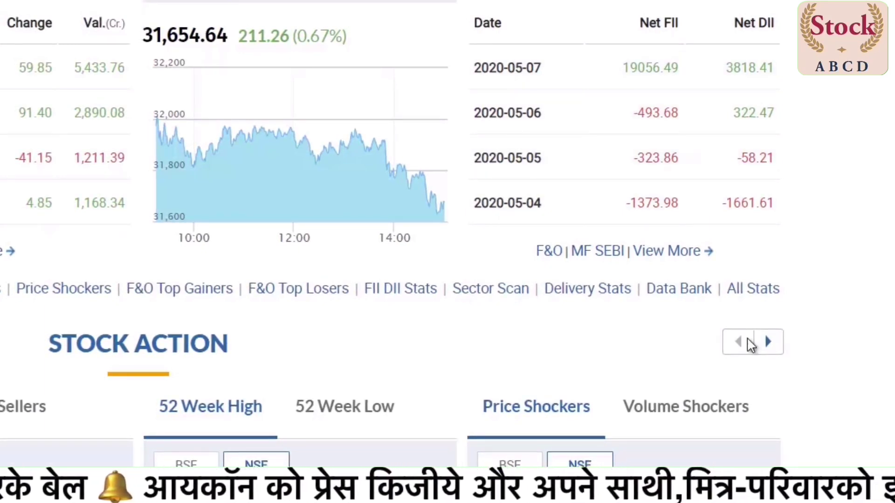
# Switch back to the Excel workbook and select the Top Gainers (BSE) table down to its last company row.
pyautogui.hotkey('alt', 'Tab')
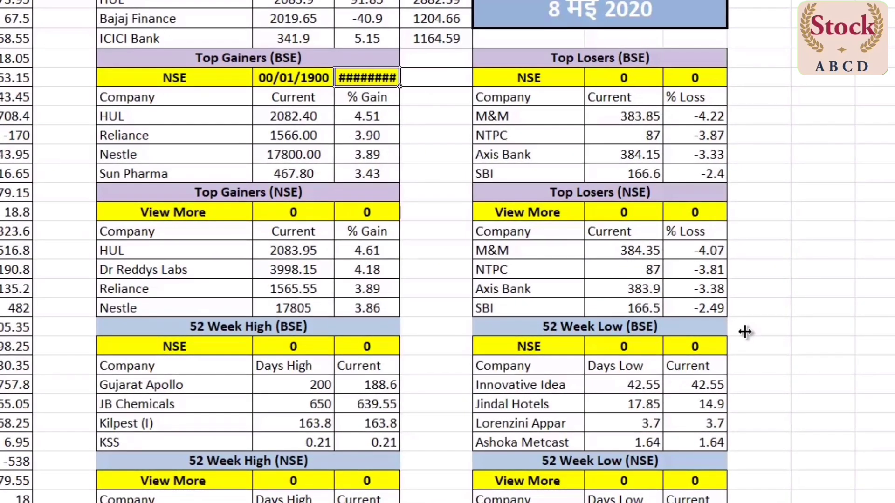
pyautogui.moveTo(745, 331); pyautogui.dragTo(745, 331)
pyautogui.press('Up')
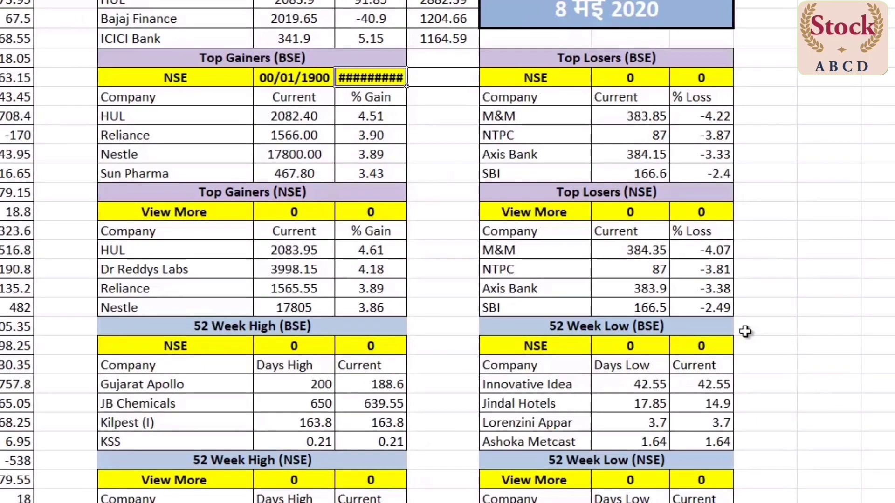
pyautogui.hotkey('shift', 'Down')
pyautogui.hotkey('shift', 'Down')
pyautogui.hotkey('shift', 'Down')
pyautogui.hotkey('shift', 'Down')
pyautogui.hotkey('shift', 'Down')
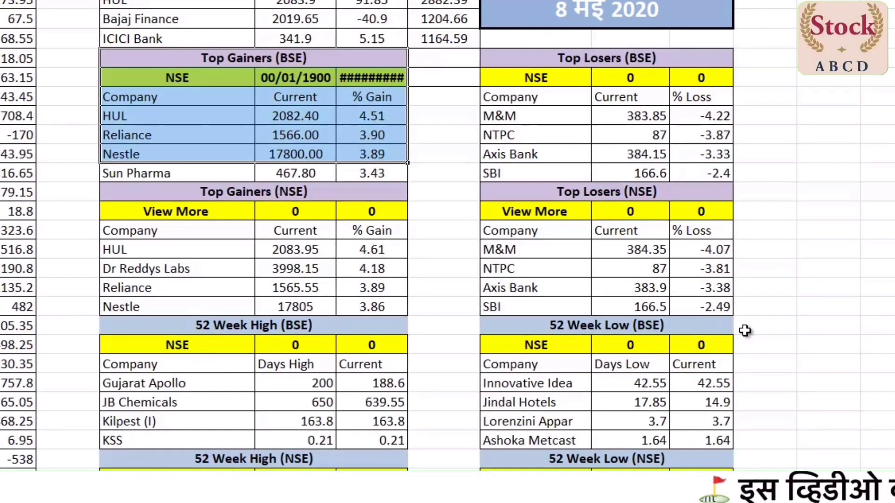
pyautogui.hotkey('shift', 'Down')
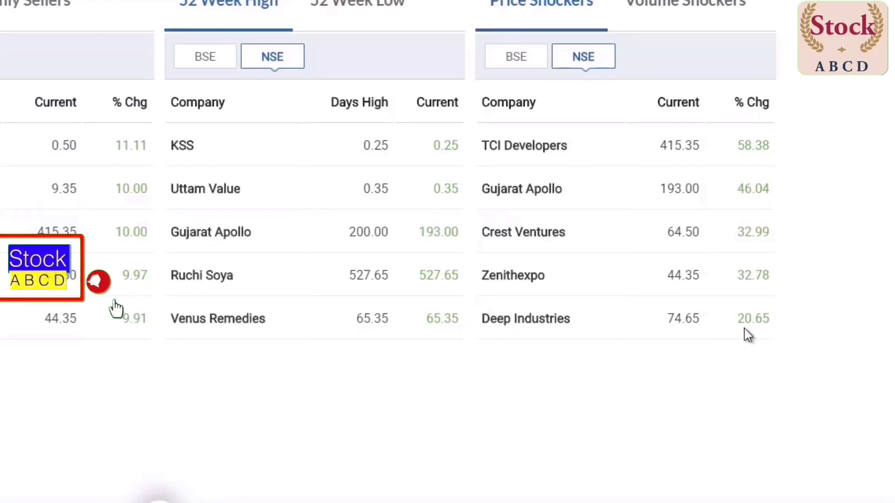
# Switch from the browser to the Excel workbook and review the numbered stock table from Reliance to its final rows.
pyautogui.hotkey('alt', 'Tab')
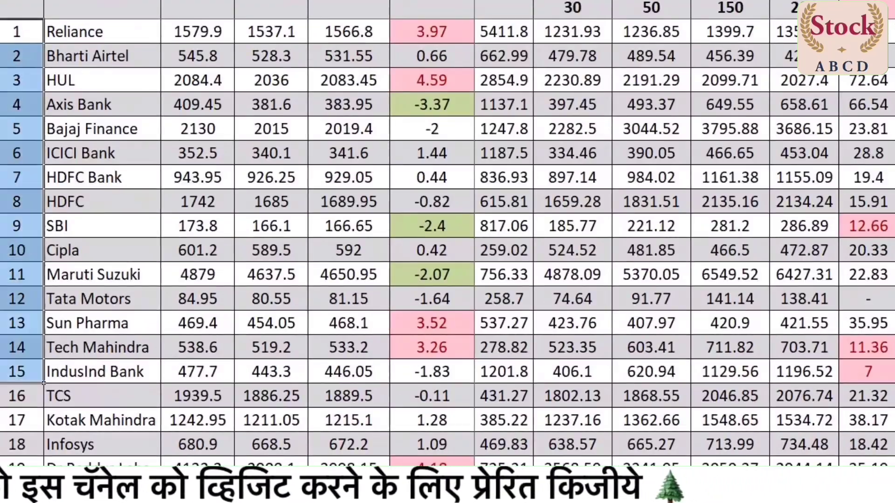
pyautogui.scroll(-8, 795, 363)
pyautogui.scroll(-3, 504, 221)
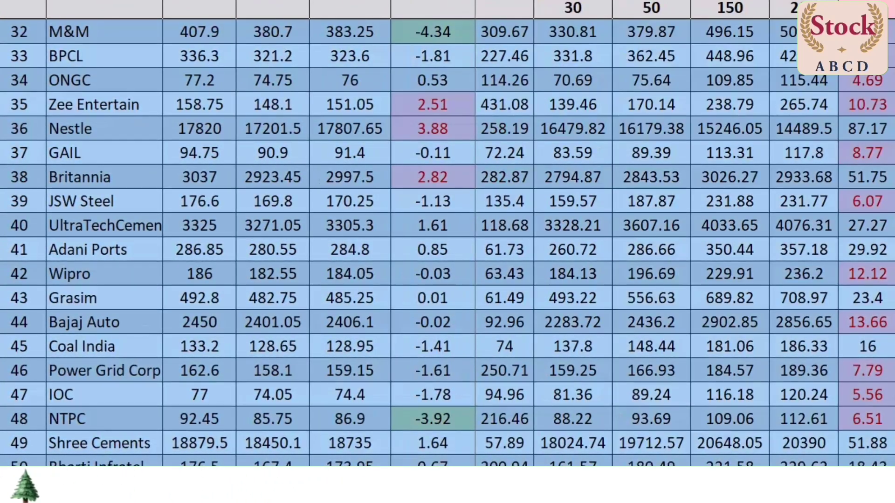
pyautogui.scroll(10, 448, 242)
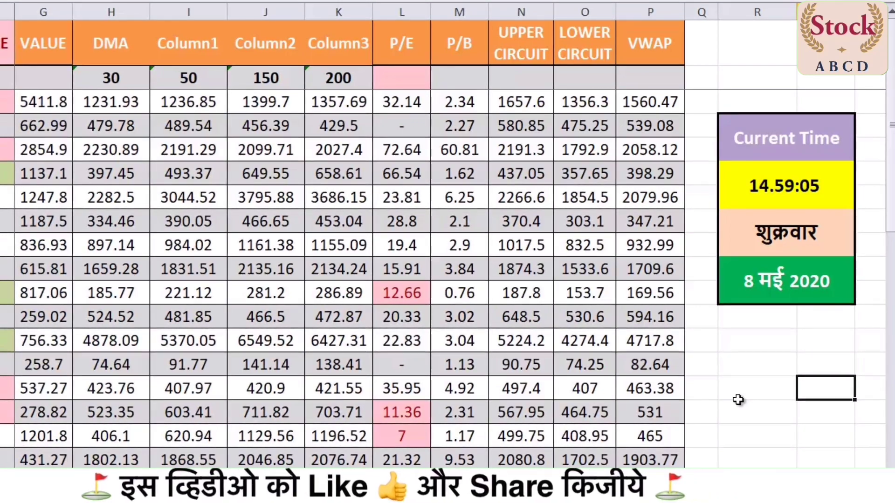
# Review the stock table's DMA, P/E, P/B, circuit and VWAP columns to the last row, and return to the index data sheet.
pyautogui.scroll(-12, 738, 400)
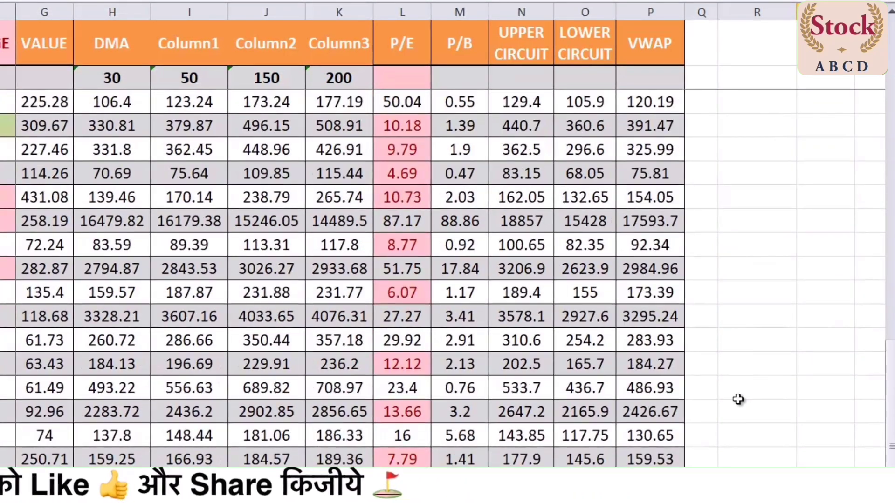
pyautogui.scroll(-2, 737, 399)
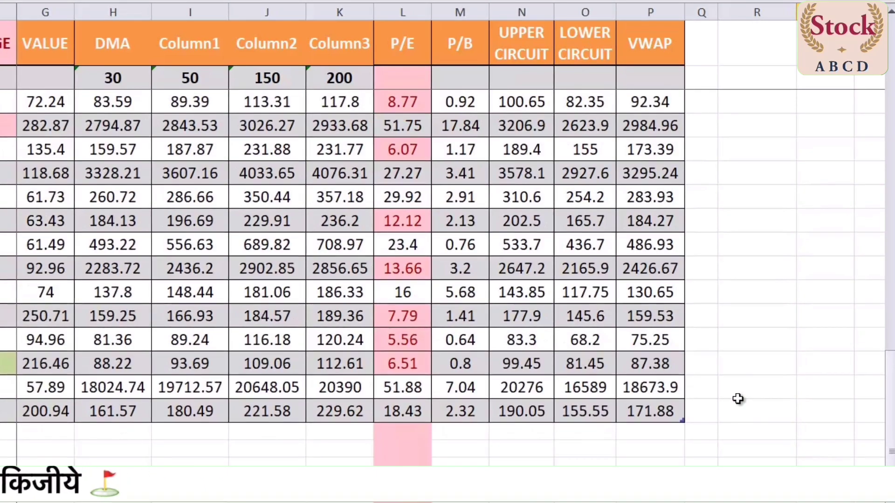
pyautogui.scroll(12, 738, 399)
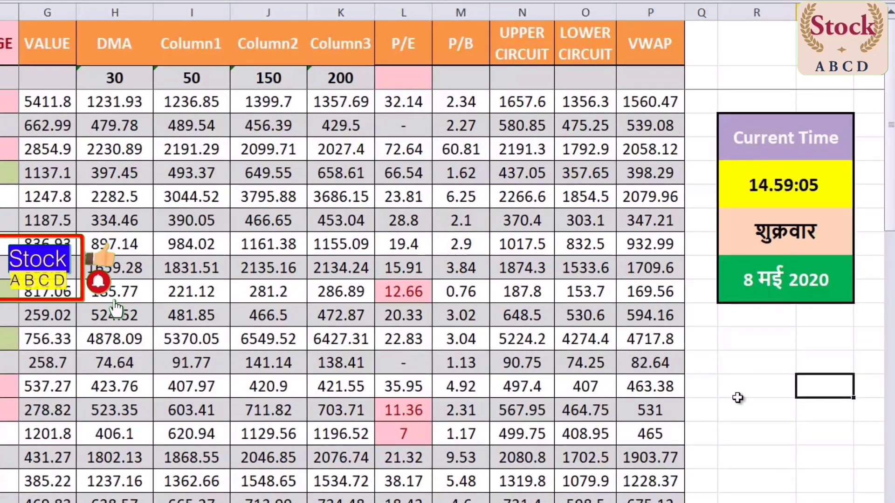
pyautogui.hotkey('ctrl', 'Home')
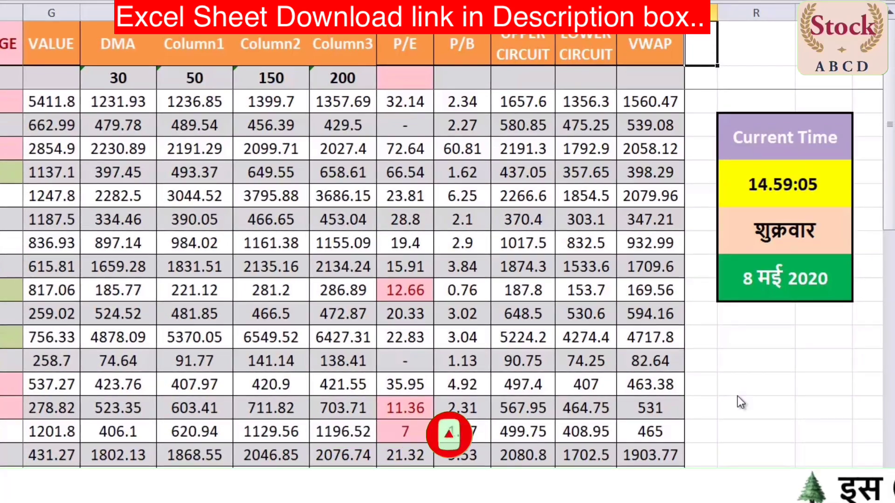
pyautogui.hotkey('ctrl', 'pagedown')
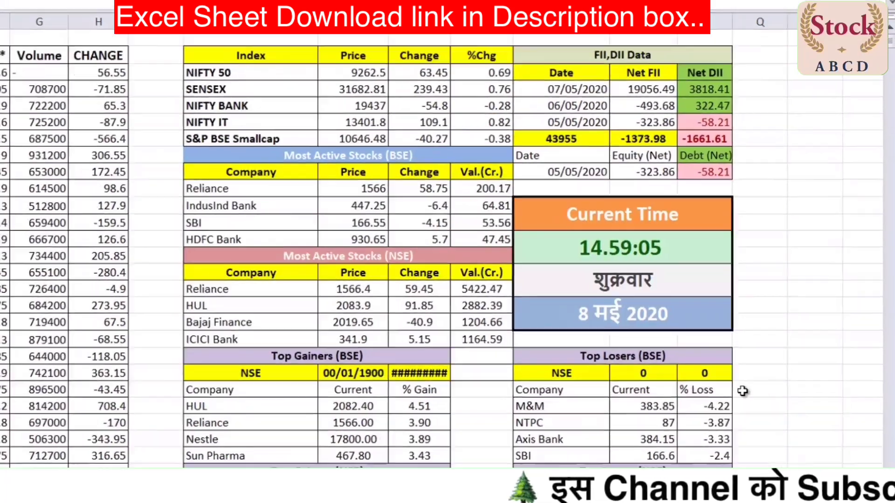